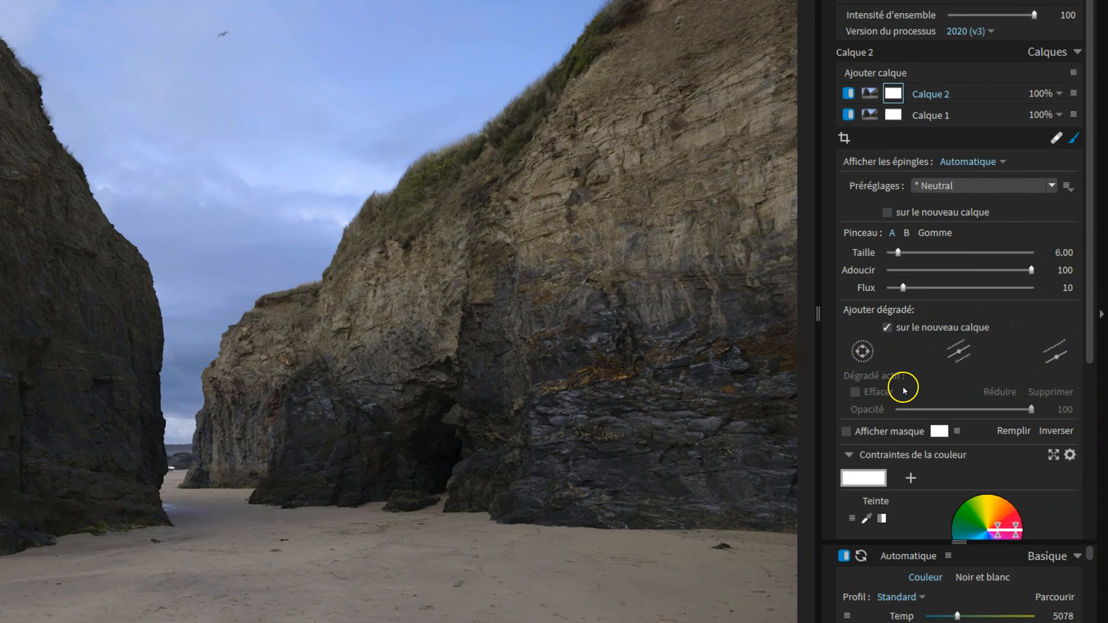
- Sample the dark cliff rock as Calque 2's luminance constraint and show the mask overlay
scroll(972, 349, "down", 1)
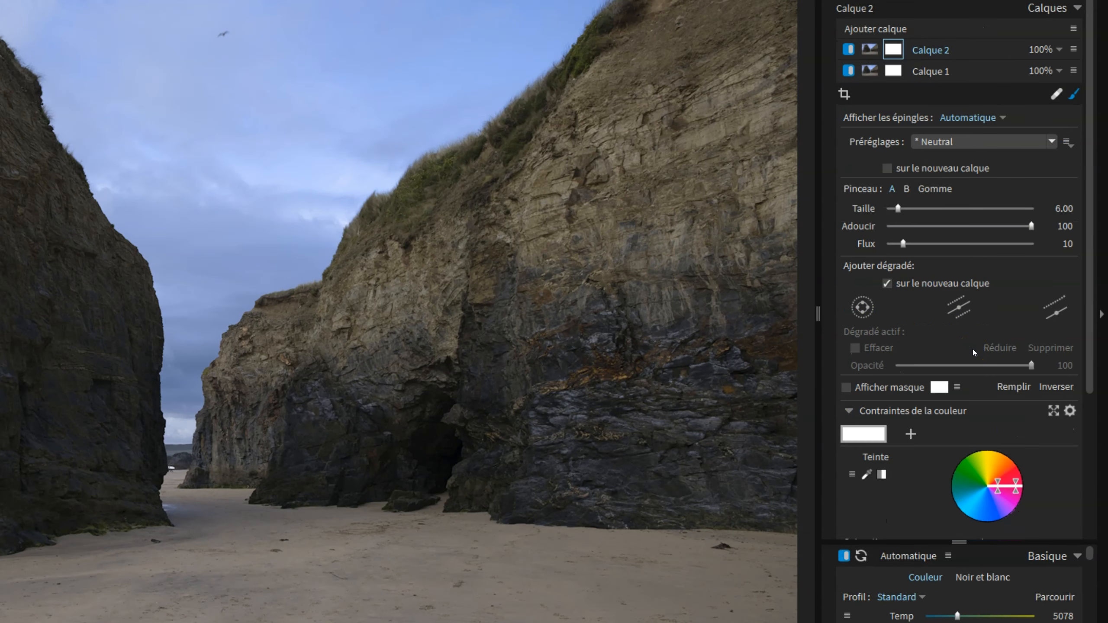
scroll(973, 349, "down", 2)
scroll(973, 349, "down", 2)
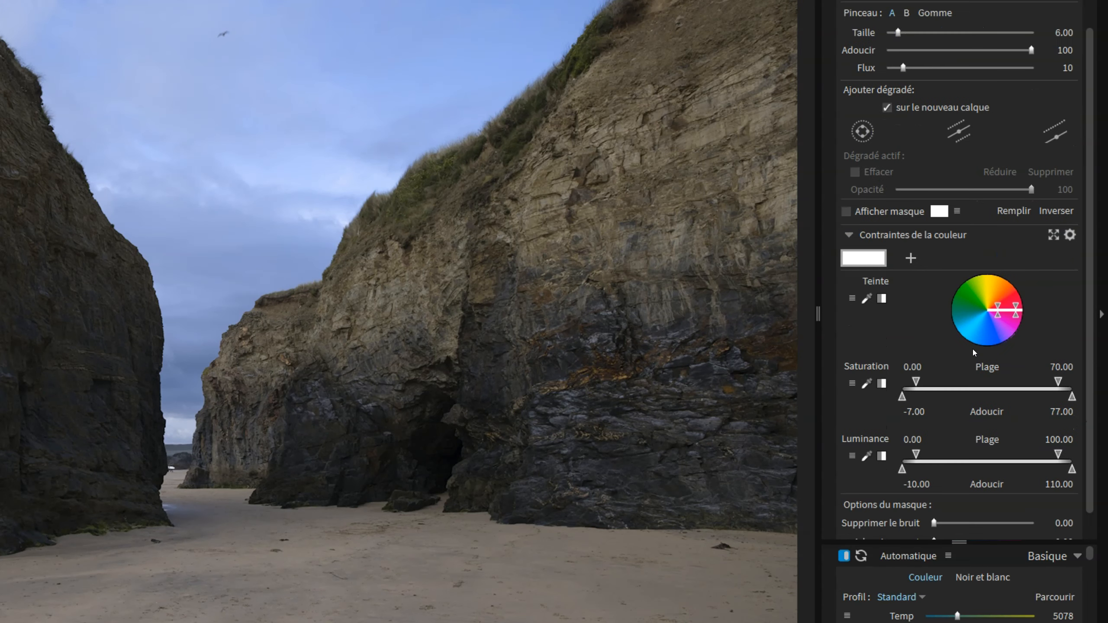
scroll(968, 348, "down", 1)
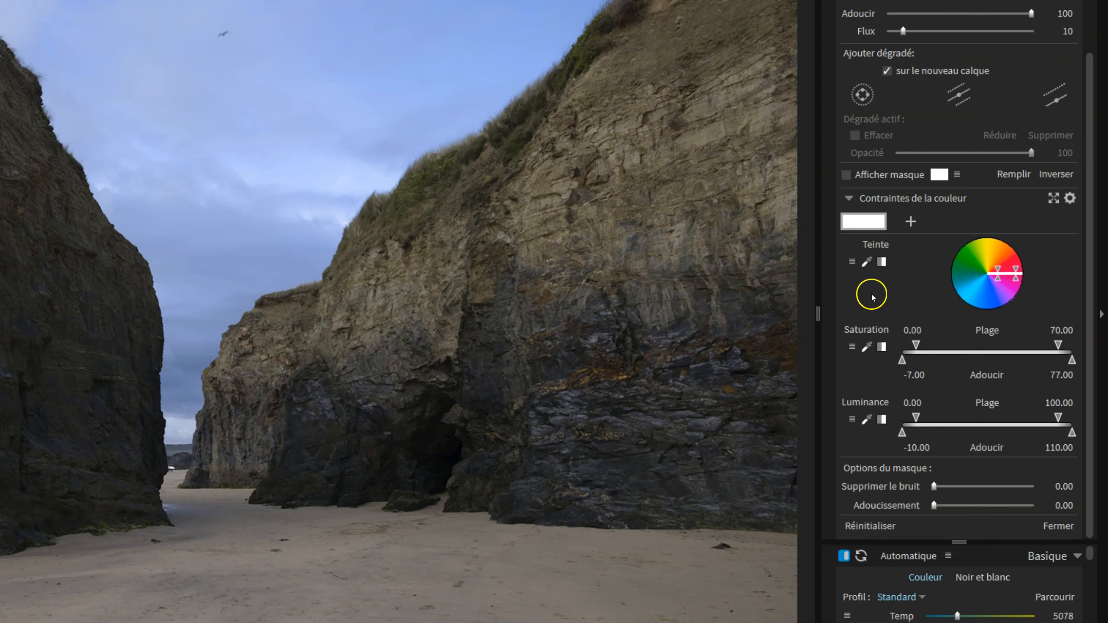
left_click(865, 418)
left_click(865, 421)
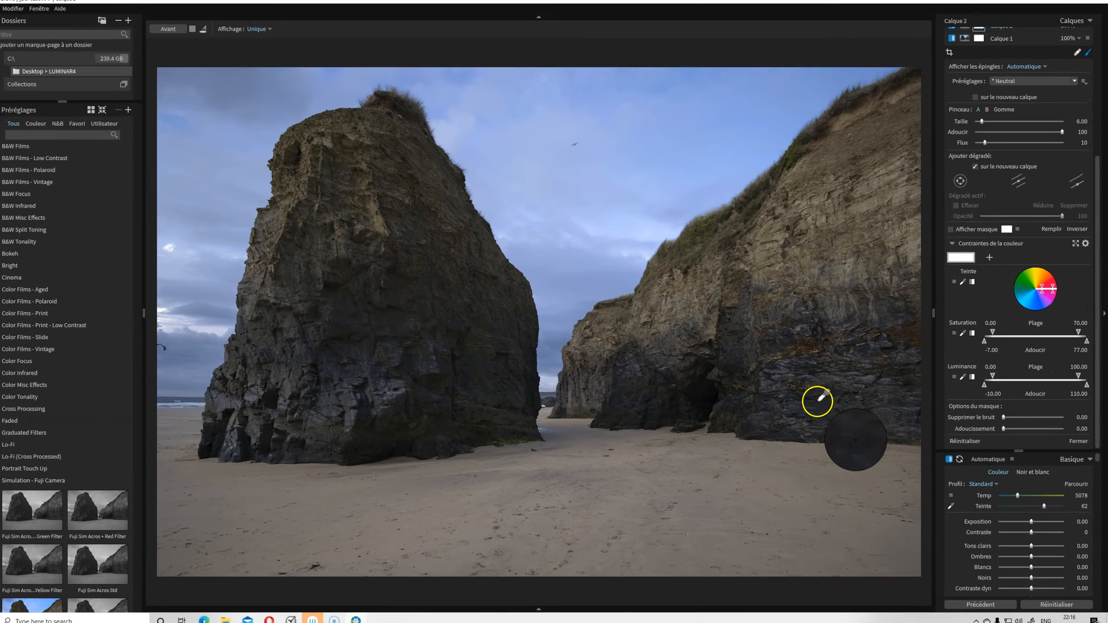
left_click(698, 436)
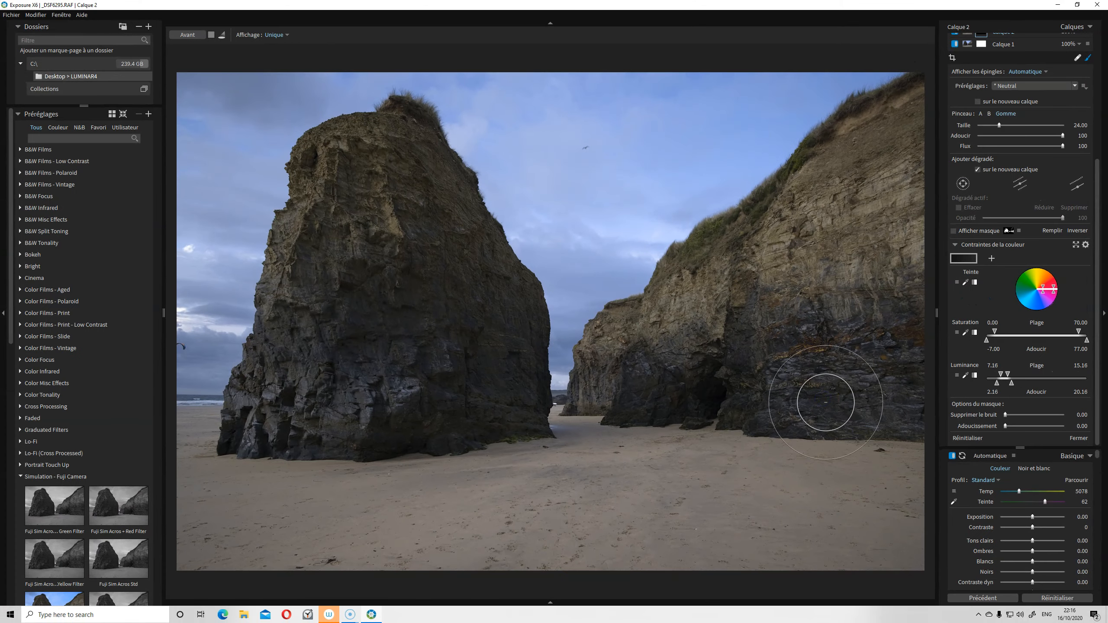
left_click(953, 231)
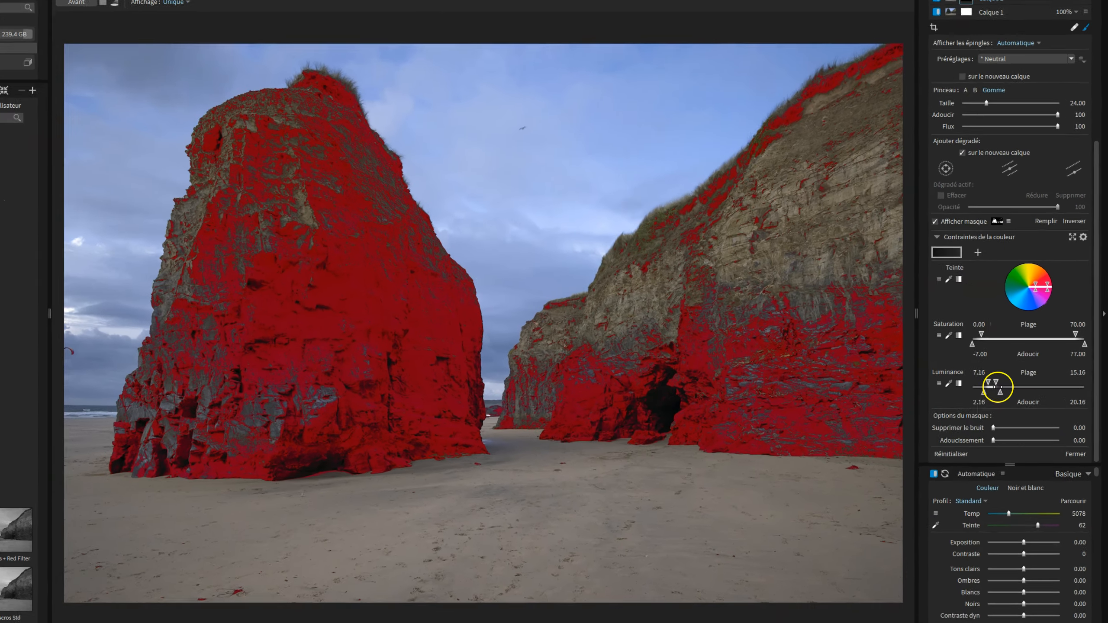
- Set the luminance range to 0.00–8.00 with softening from -5.00 to 49.72, and the mask overlay's opacity to 100
left_click_drag(941, 431, 984, 433)
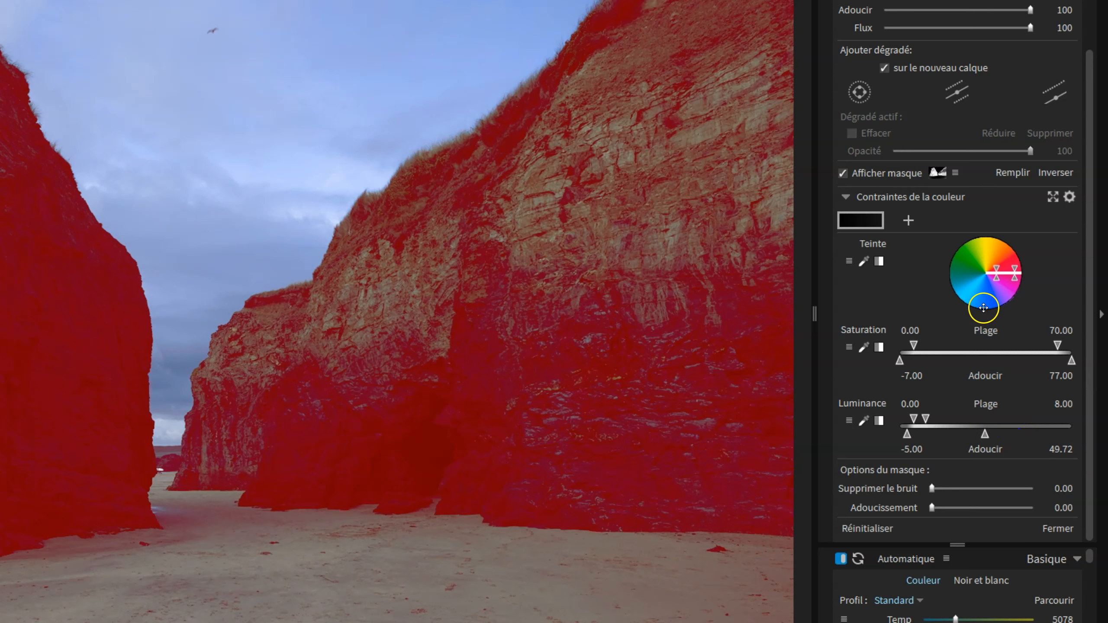
left_click(954, 173)
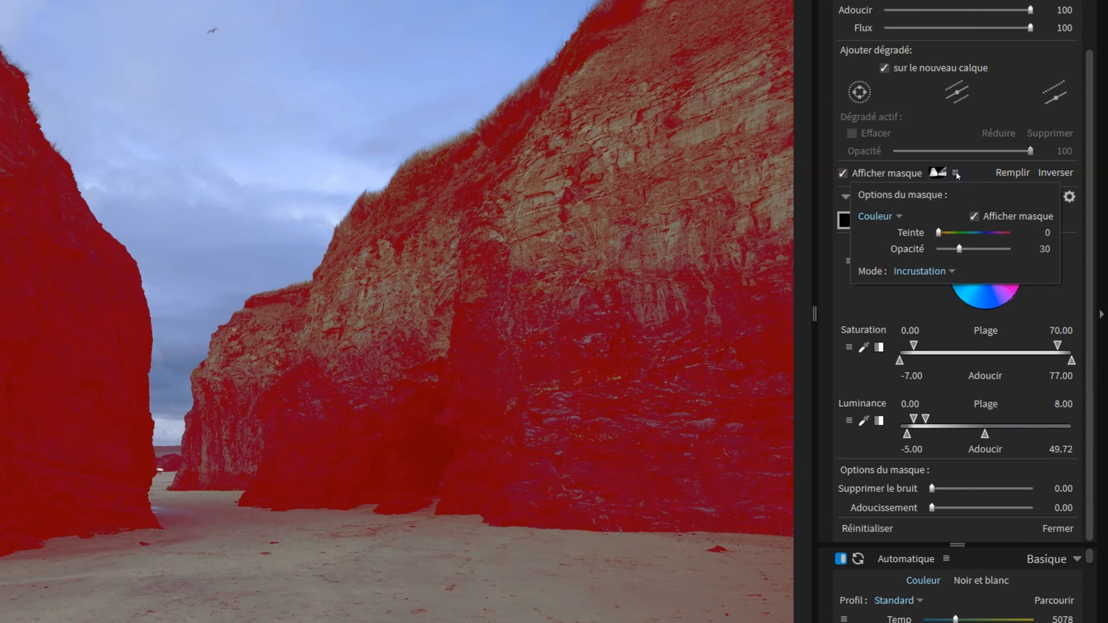
left_click_drag(938, 233, 1105, 248)
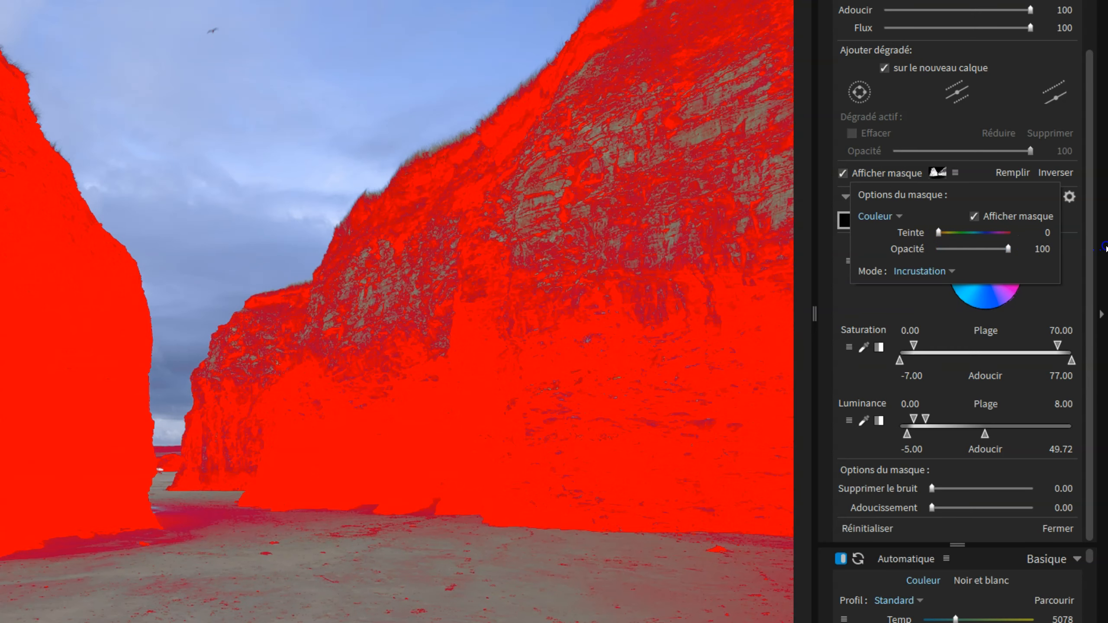
- Narrow the luminance range's upper limit to 3.86 and its upper softening to 24.38
left_click(931, 416)
mouse_move(931, 416)
left_mouse_down()
mouse_move(949, 417)
mouse_move(921, 414)
left_mouse_up()
left_click_drag(979, 433, 949, 430)
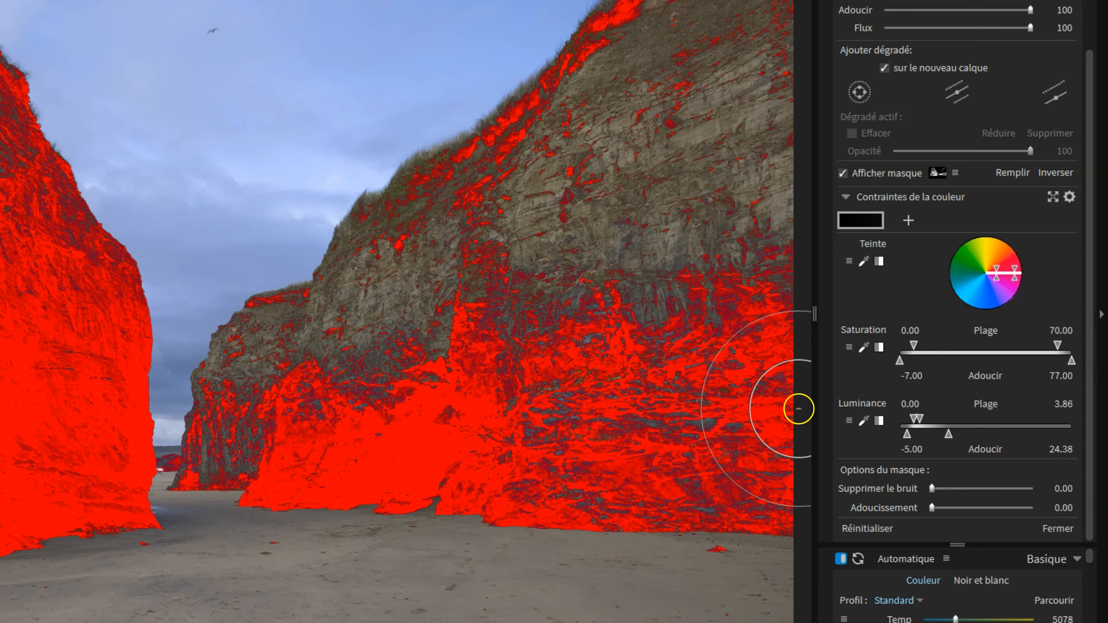
- Preview the mask overlay in Noir et blanc and return it to Couleur
left_click(952, 172)
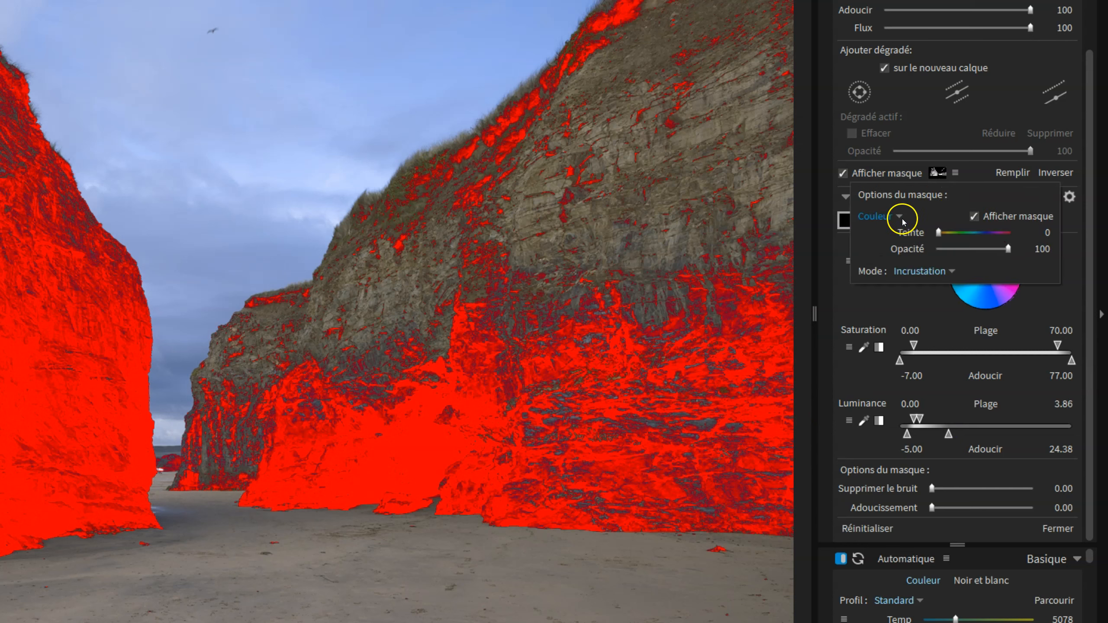
left_click(877, 216)
left_click(898, 251)
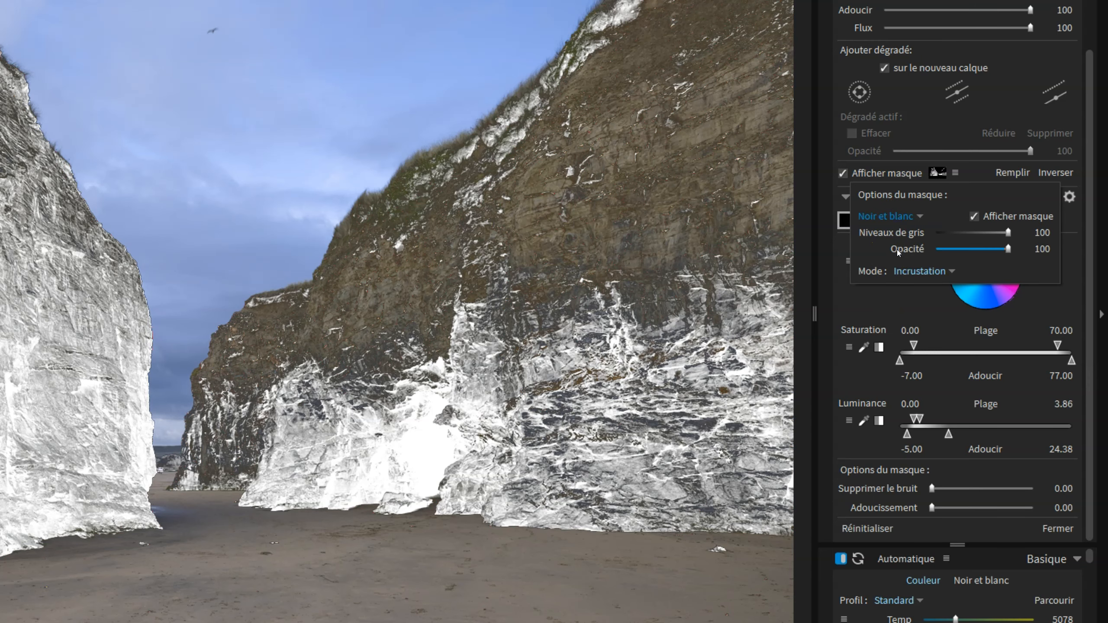
left_click(893, 217)
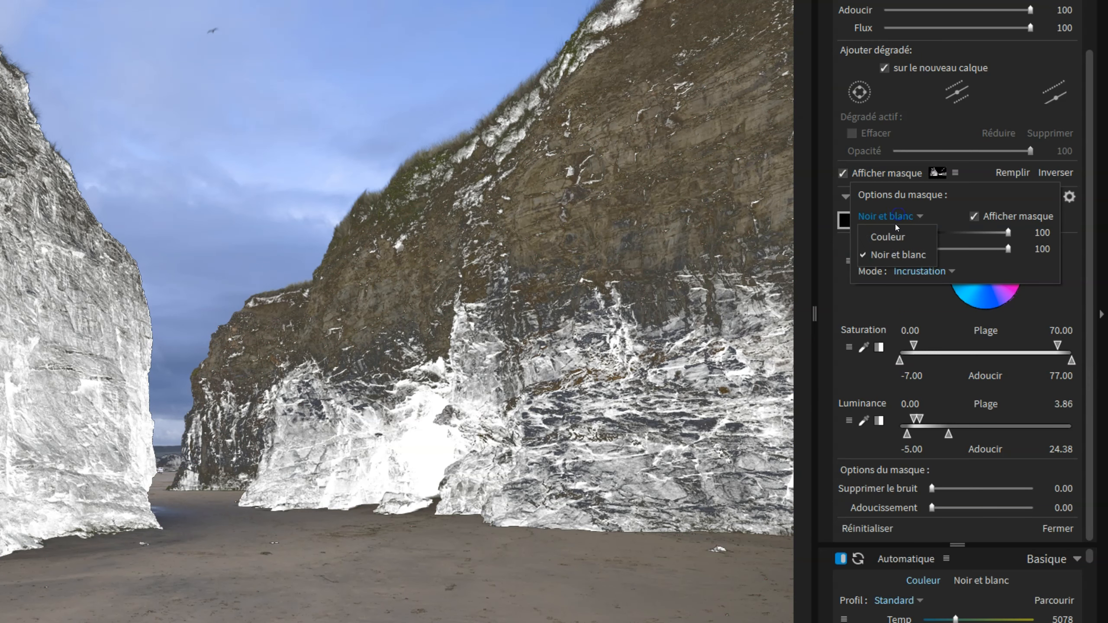
left_click(888, 237)
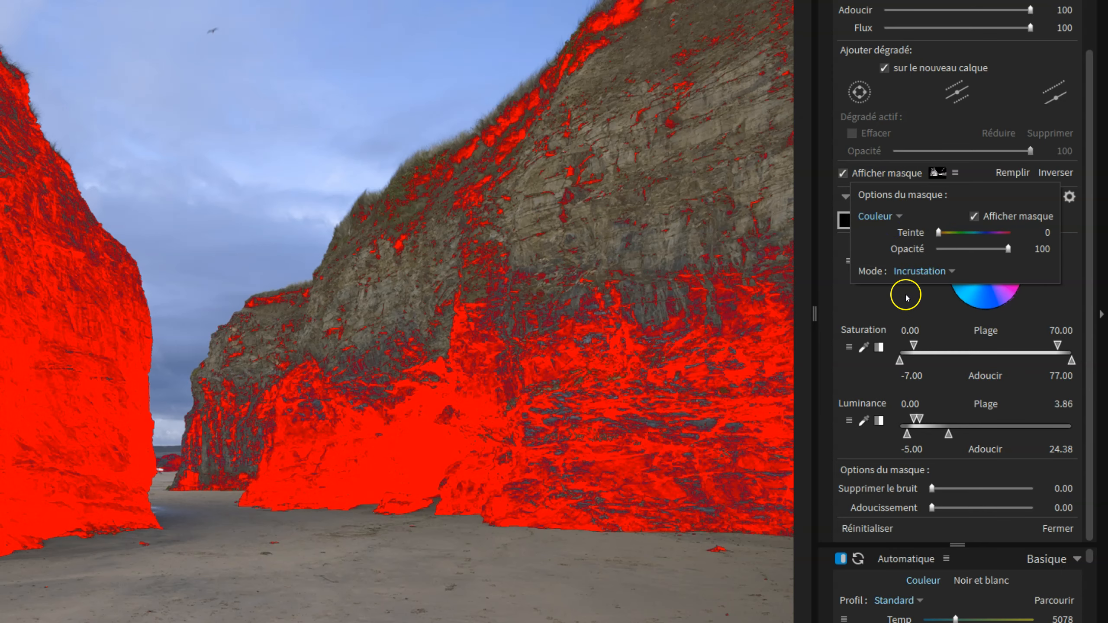
- Set the mask overlay's hue to 229 (blue) and hide the mask
left_click_drag(953, 232, 983, 232)
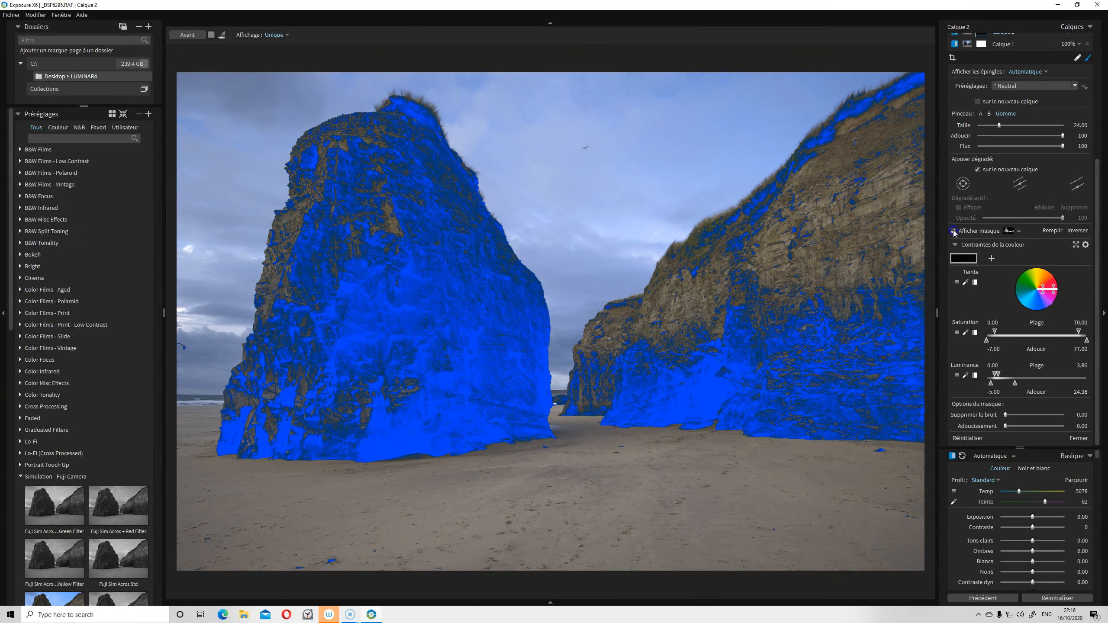
left_click(848, 175)
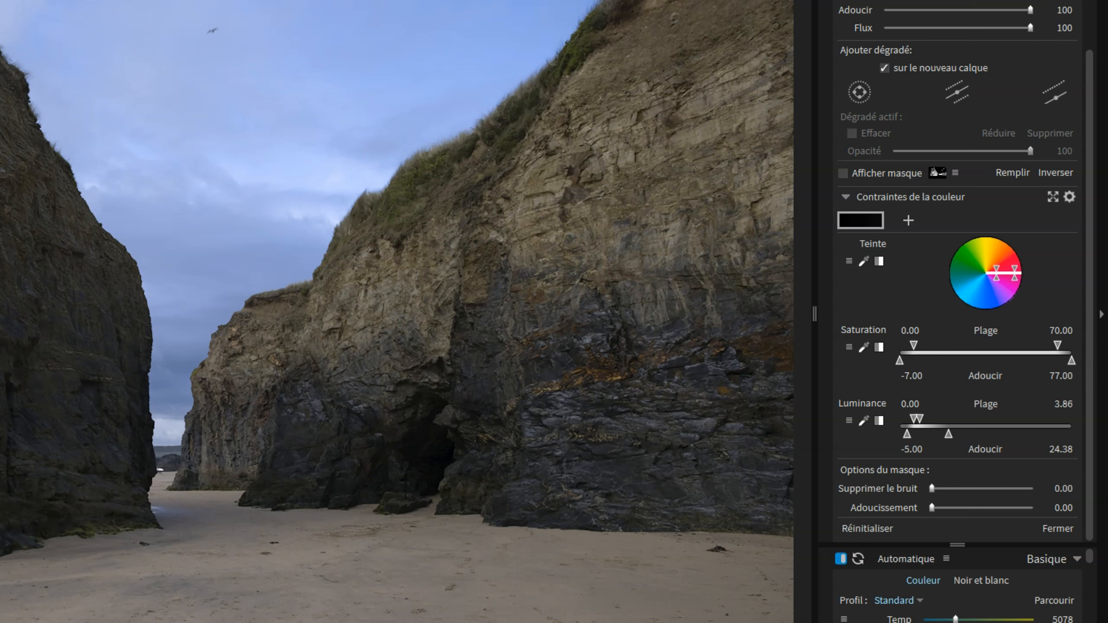
- Look through Calque 2's adjustment settings from Basique to Couleur
scroll(955, 593, "down", 5)
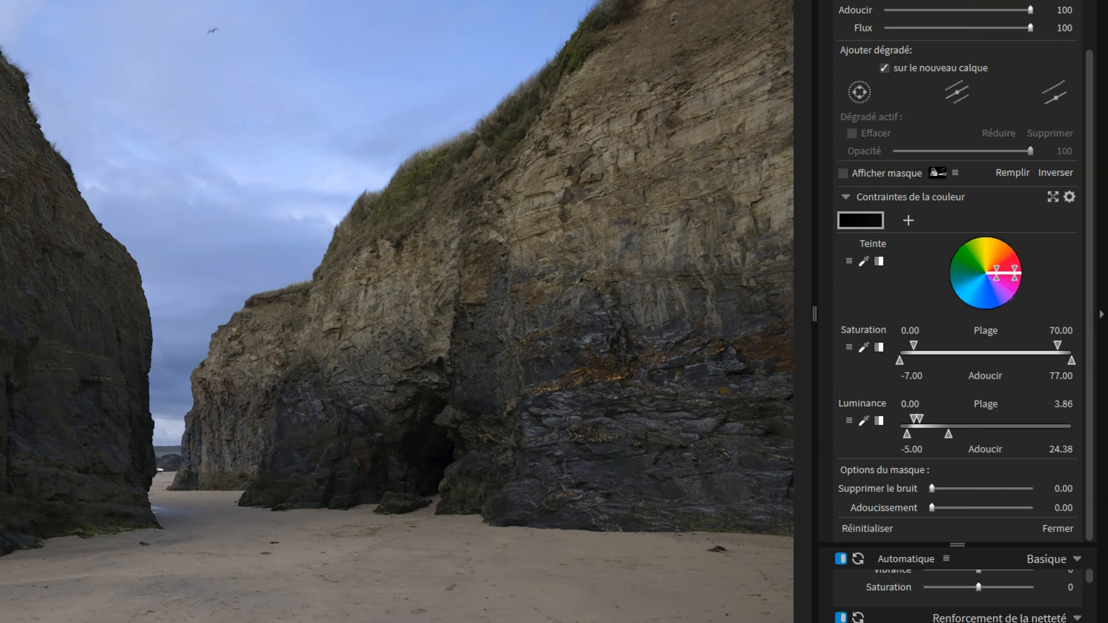
scroll(955, 593, "up", 3)
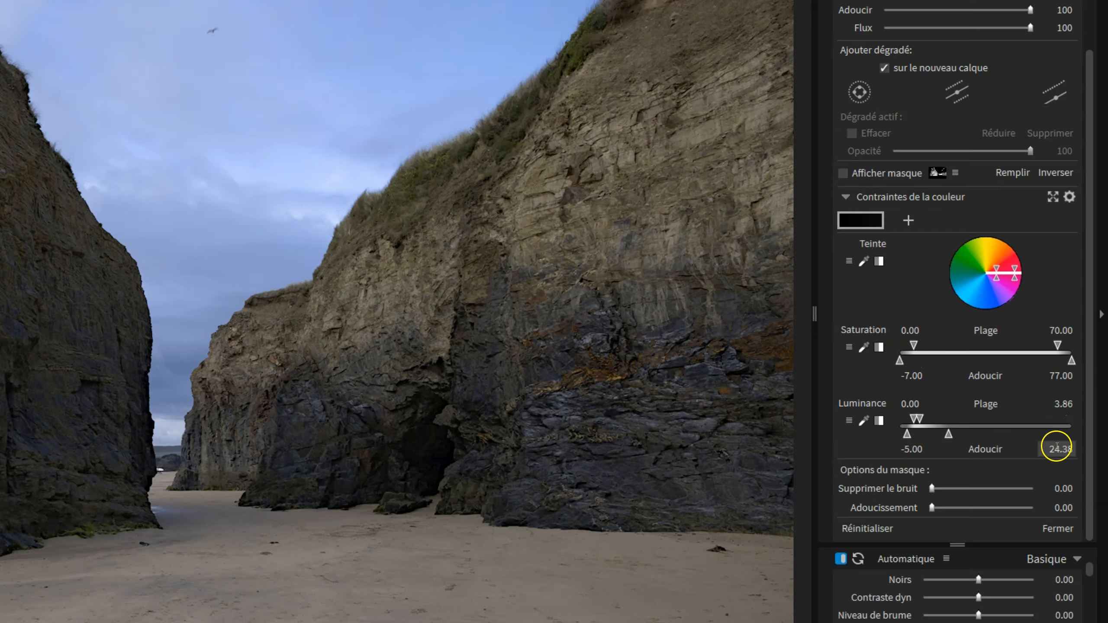
scroll(1016, 618, "down", 5)
scroll(1037, 555, "down", 2)
scroll(1037, 554, "up", 2)
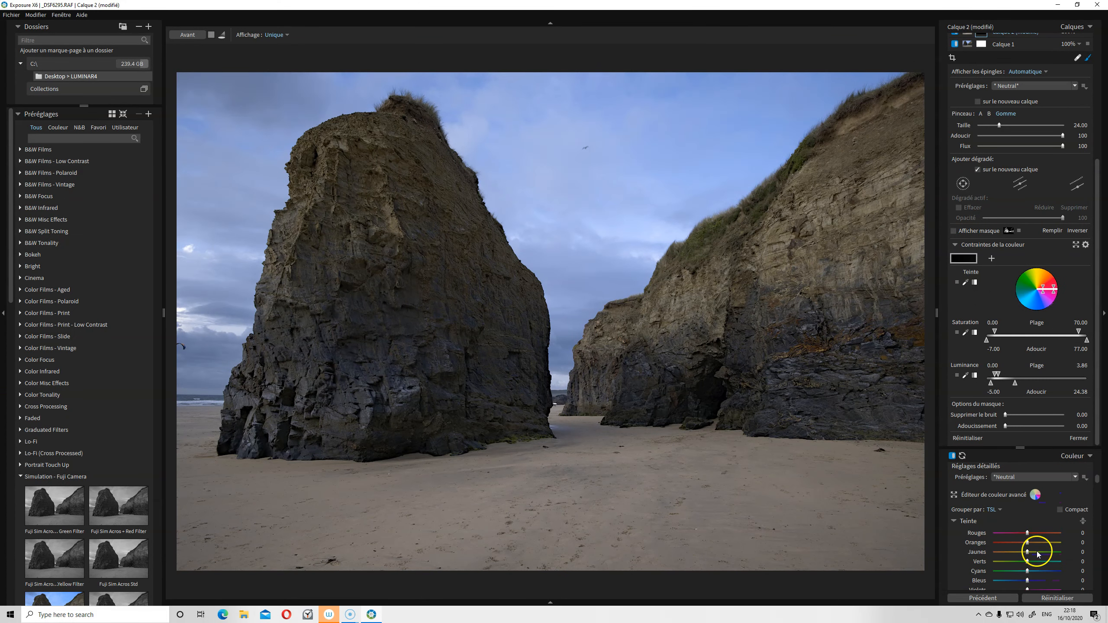
scroll(1022, 509, "up", 1)
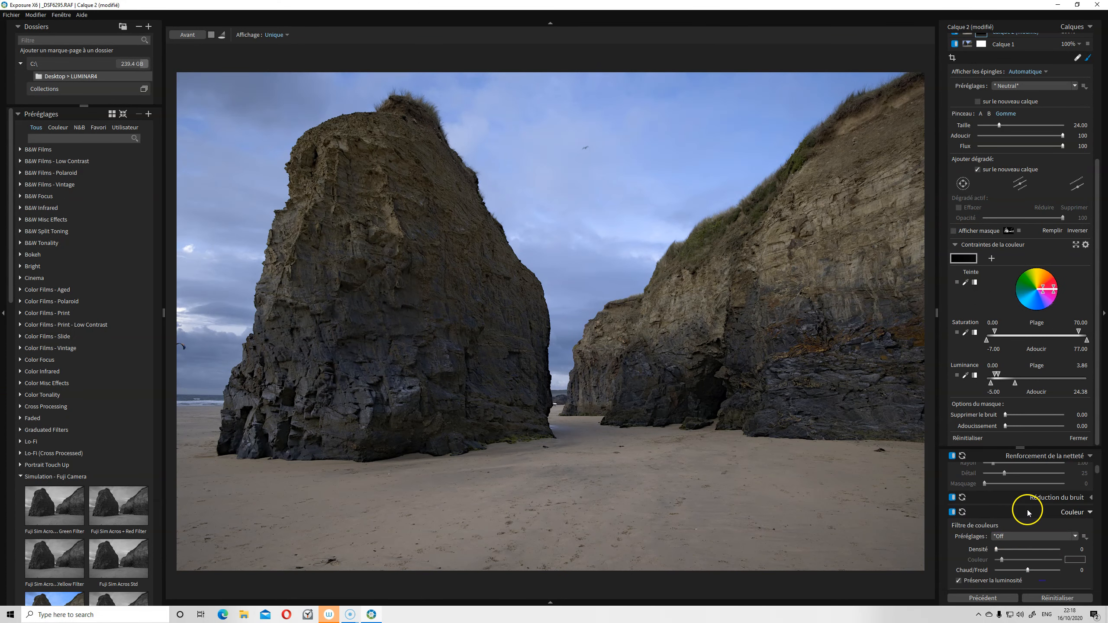
- Show Calque 2's mask overlay and invert the mask
scroll(1015, 301, "up", 3)
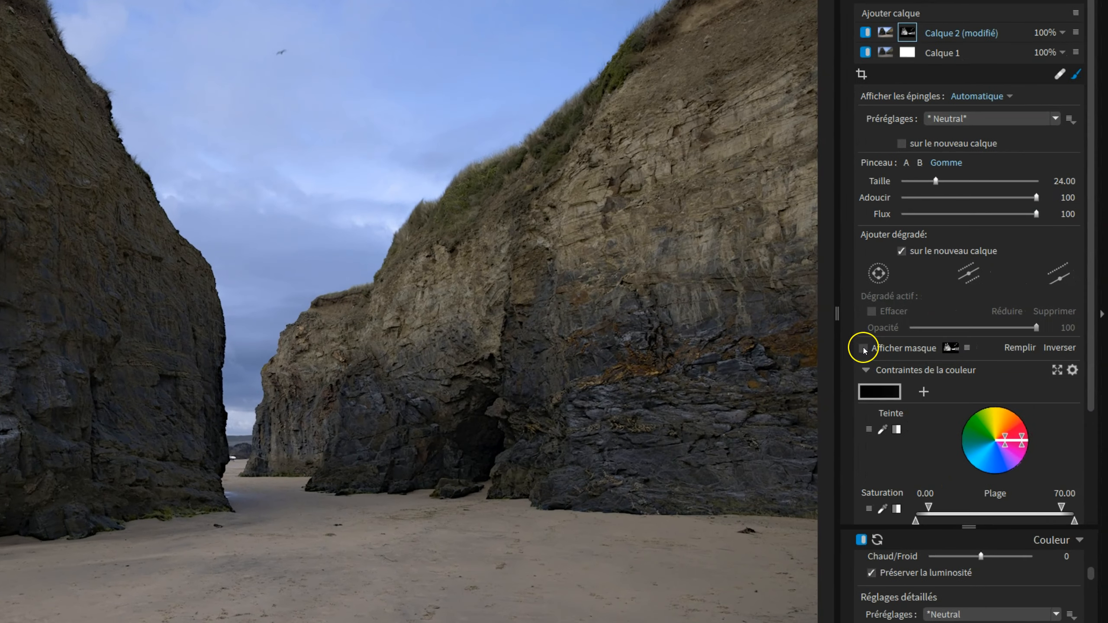
left_click(953, 335)
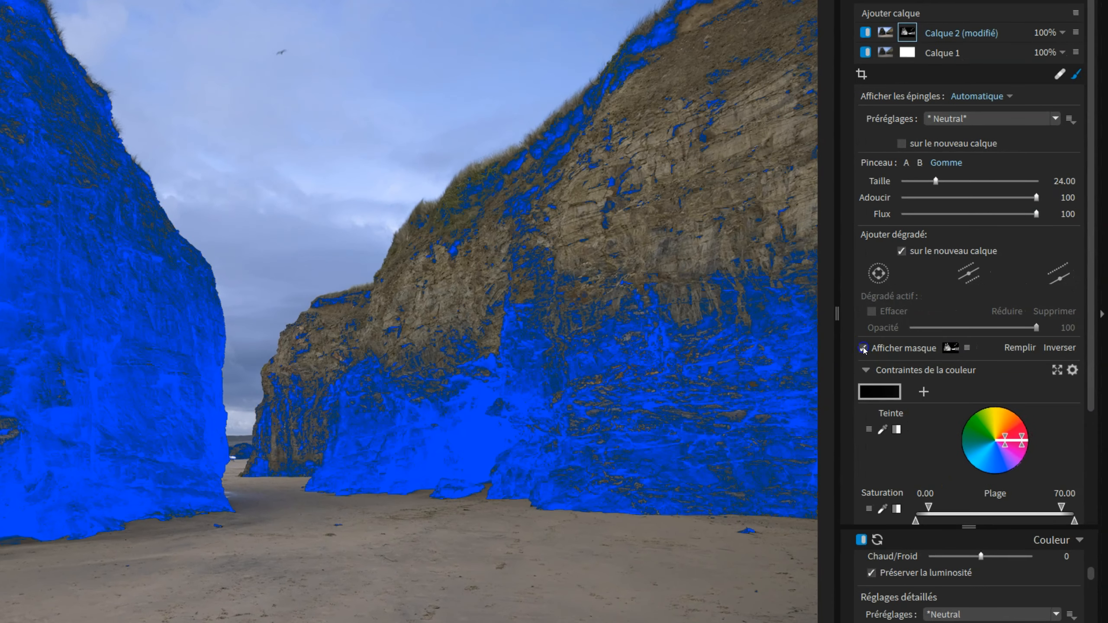
left_click(1064, 348)
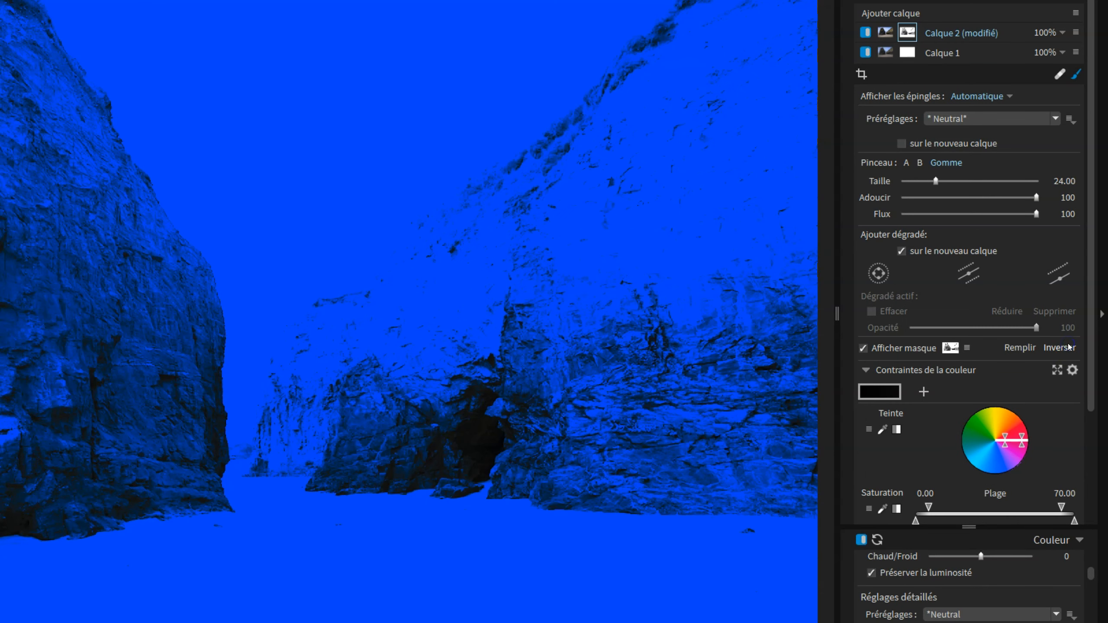
left_click(1068, 347)
left_click(1068, 347)
left_click(1069, 347)
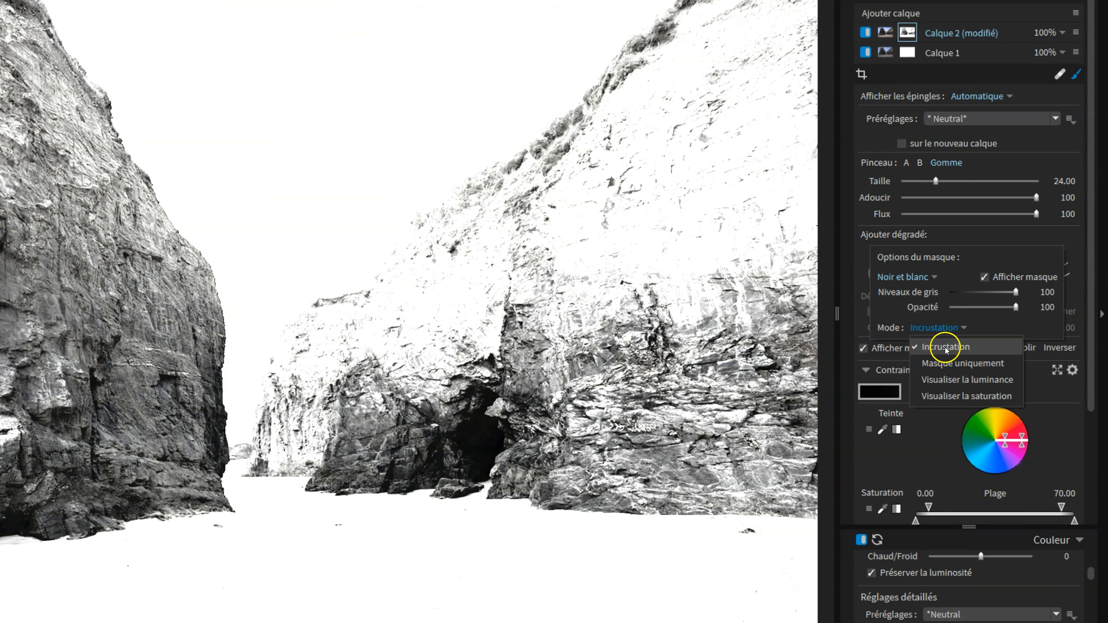
- Preview the mask in the Masque uniquement, Visualiser la luminance and Visualiser la saturation modes, and return it to Incrustation
left_click(955, 362)
left_click(955, 327)
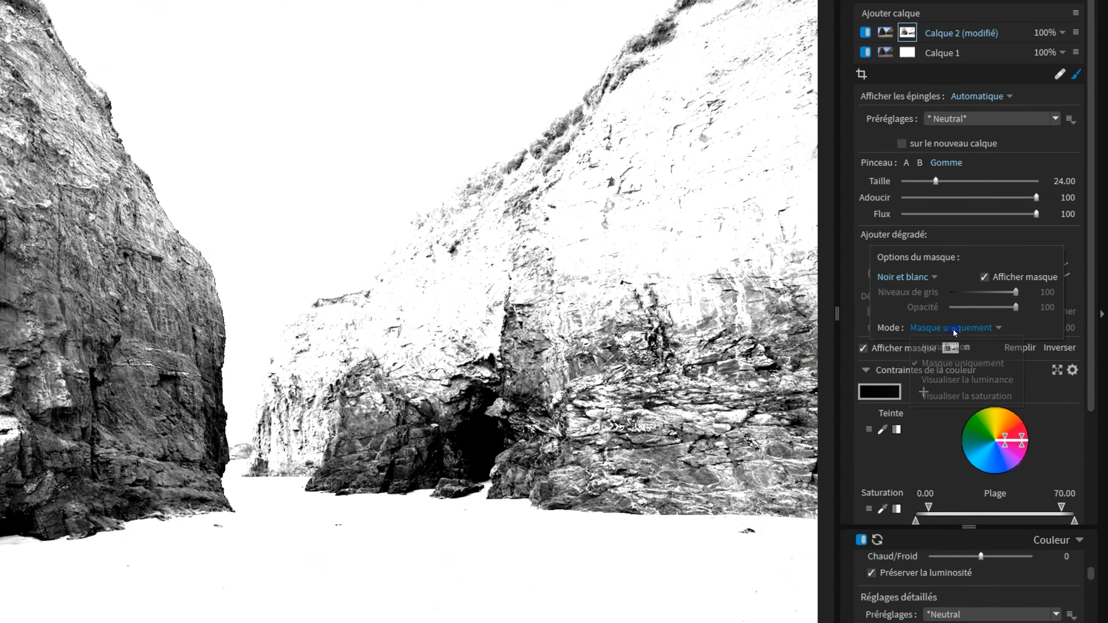
left_click(967, 386)
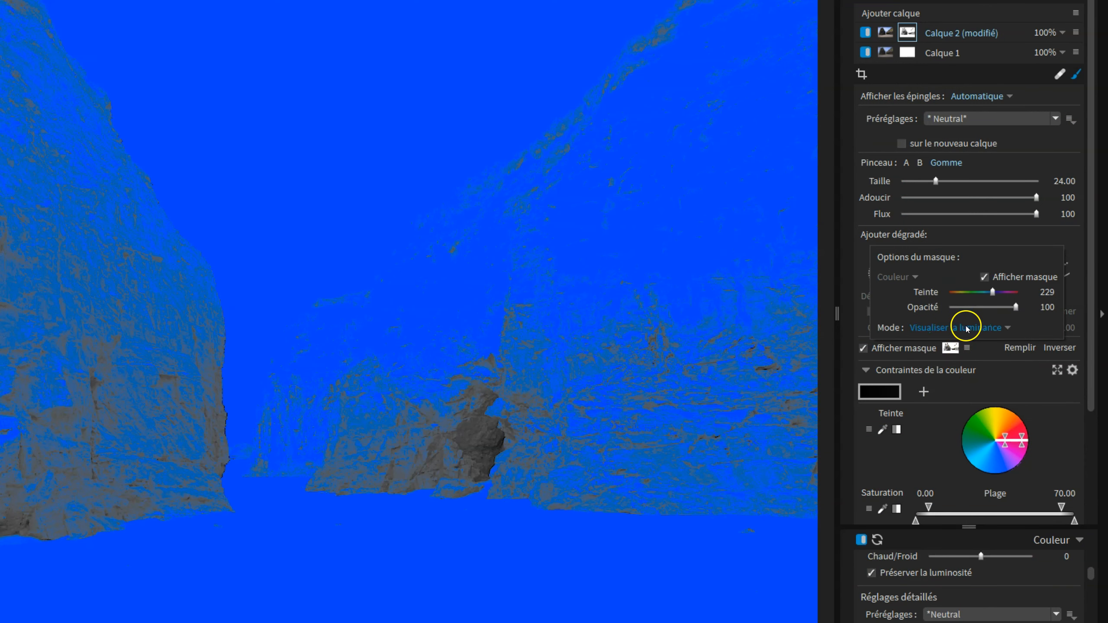
left_click(967, 330)
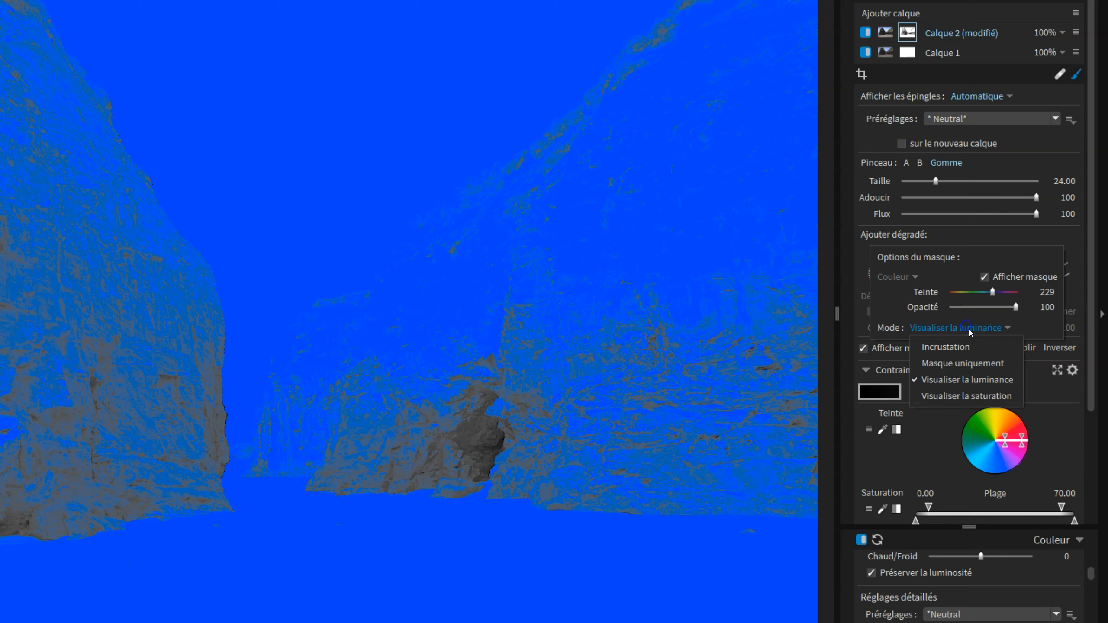
left_click(960, 396)
left_click(967, 326)
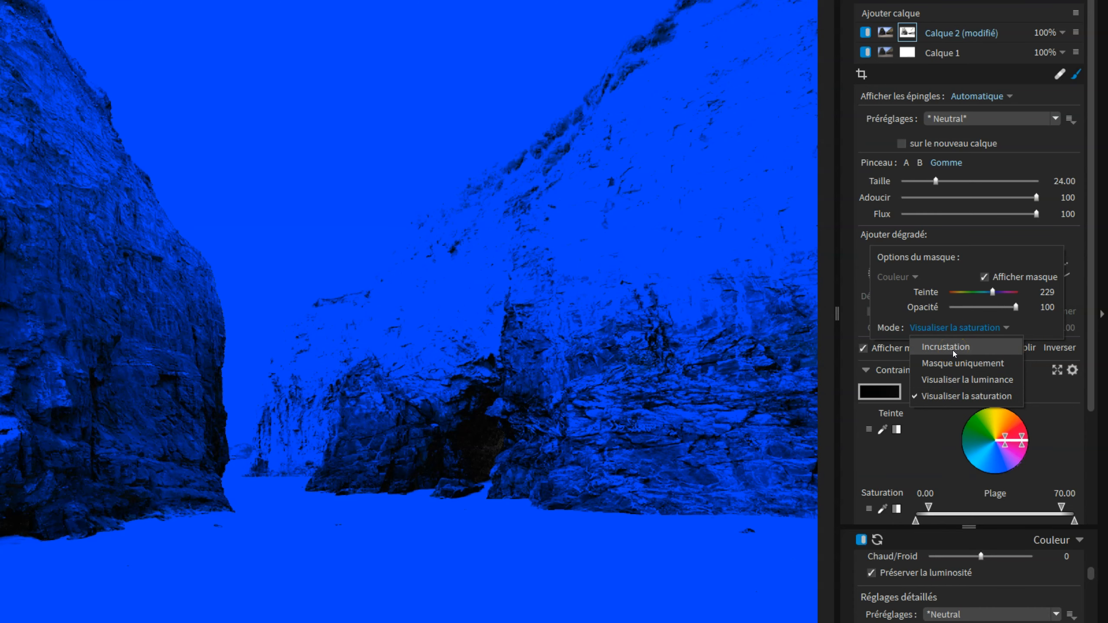
left_click(953, 351)
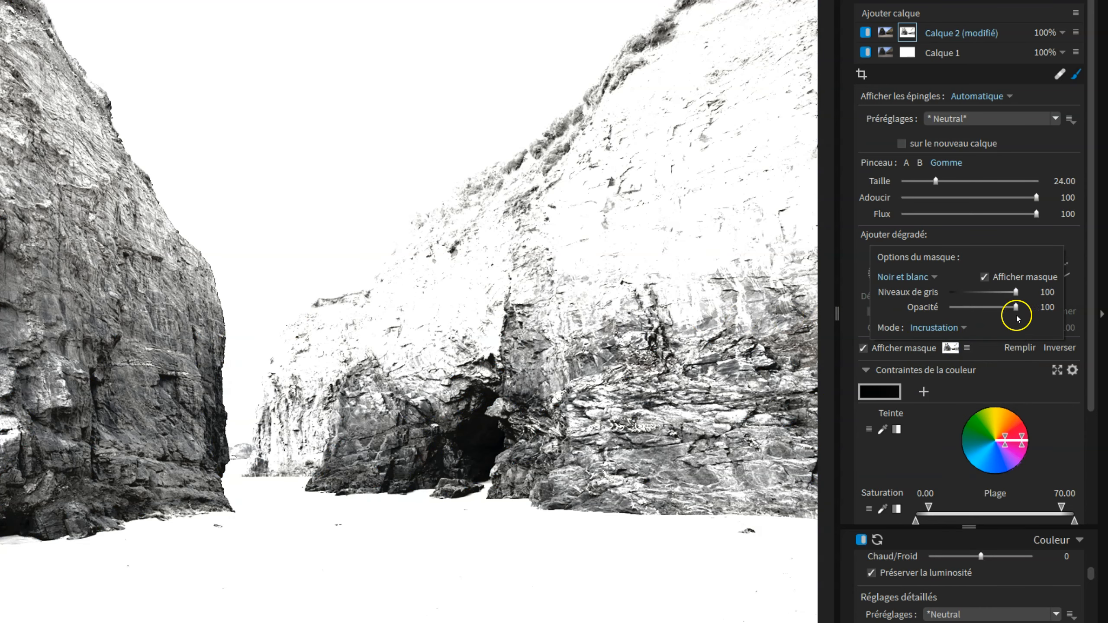
- Keep the mask mode at Incrustation, close the mask options and hide the mask overlay
left_click(942, 327)
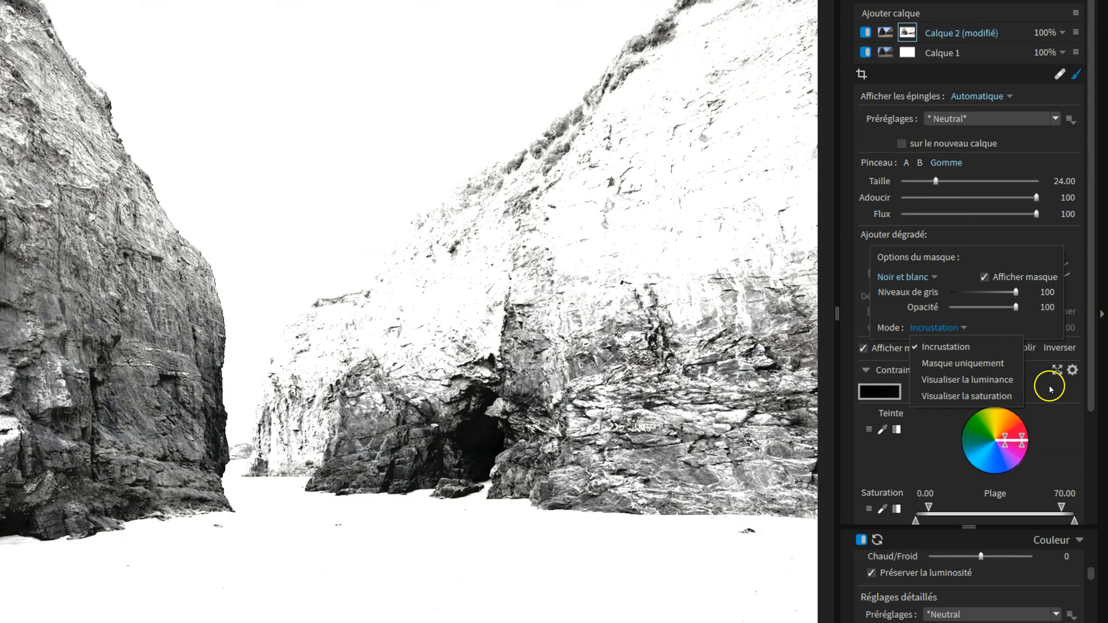
left_click(985, 324)
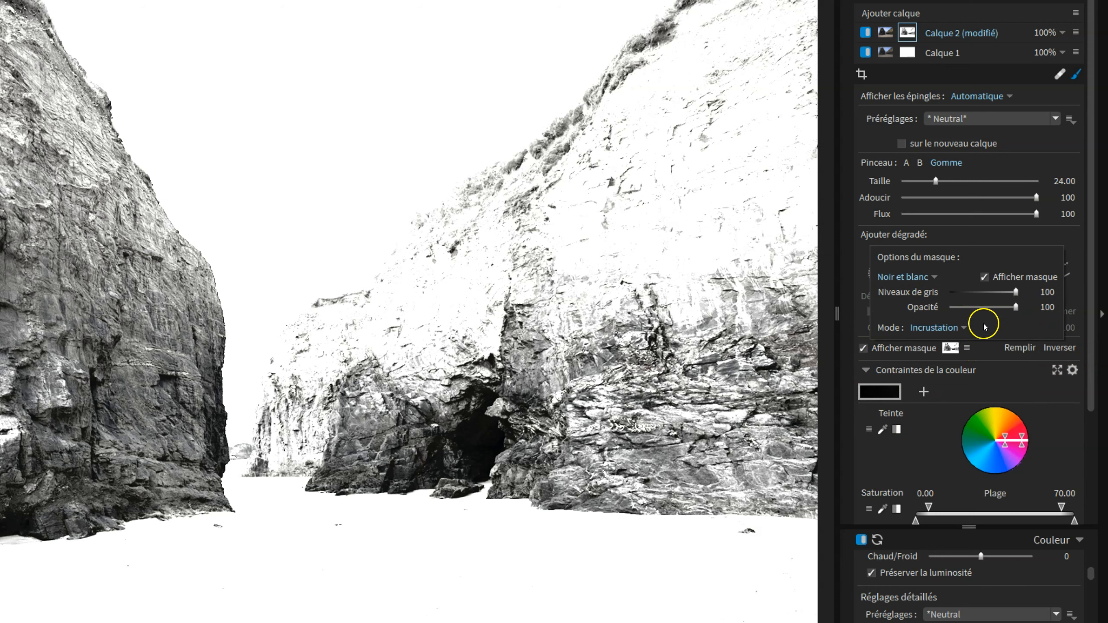
left_click(960, 383)
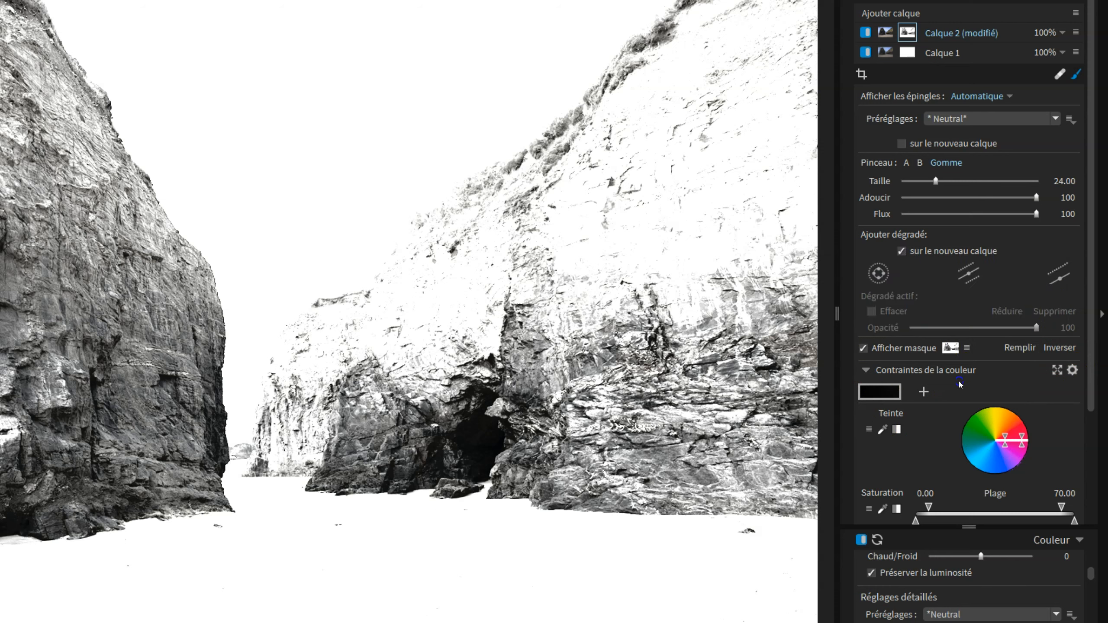
left_click(864, 349)
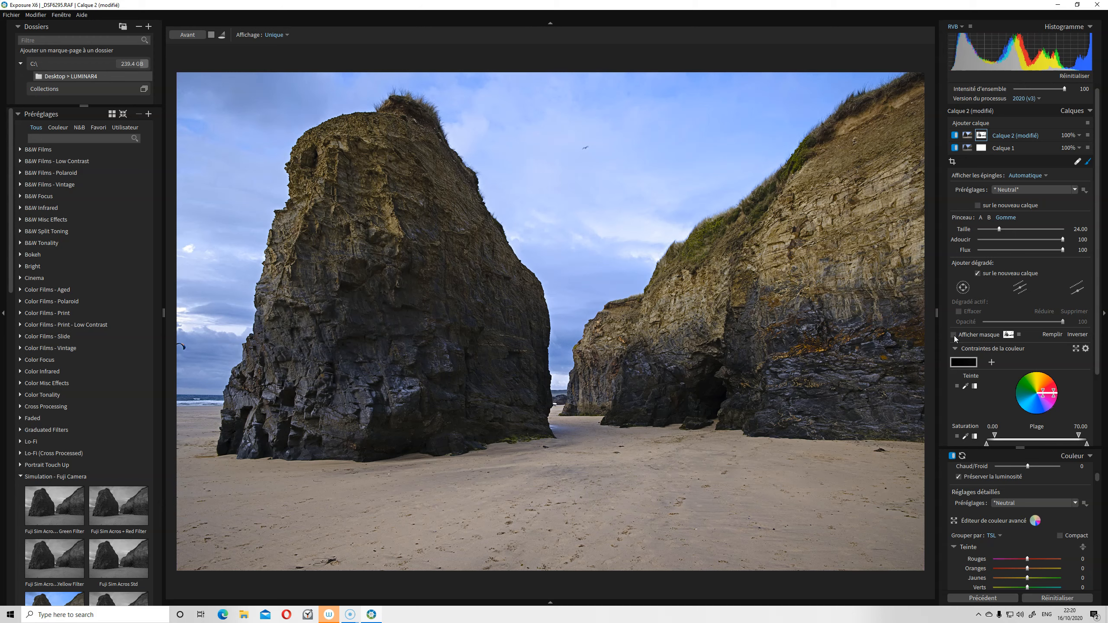
- With the mask shown, set the luminance range to 13.45–29.72 with softening from -10.00 to 50.24, and hide the mask
scroll(1012, 413, "down", 3)
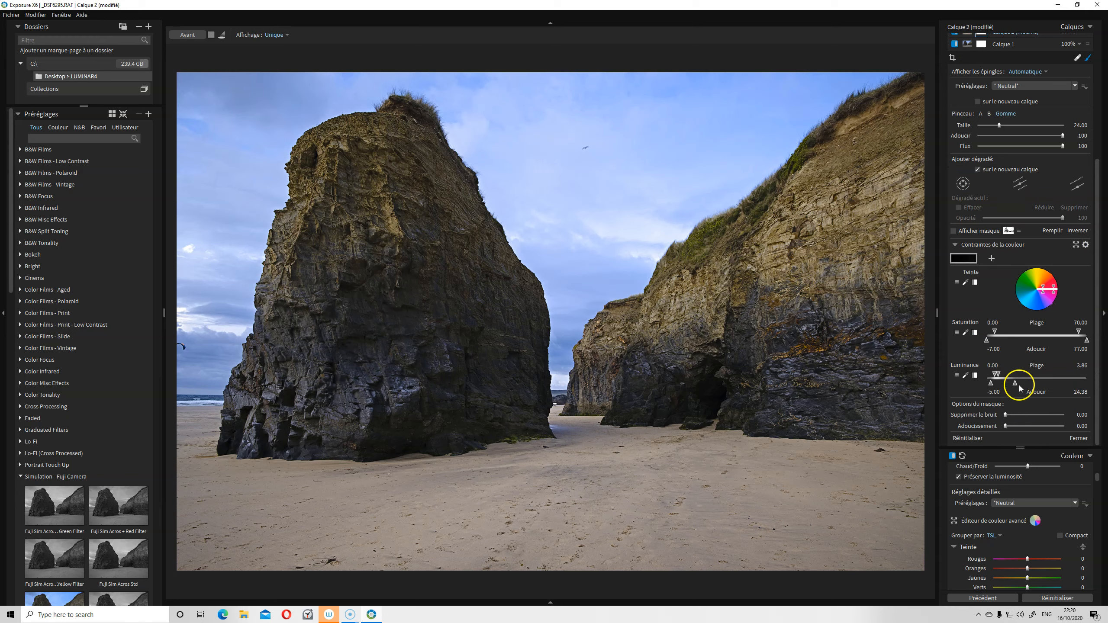
left_click(952, 231)
left_click_drag(996, 374, 1034, 383)
left_click(991, 378)
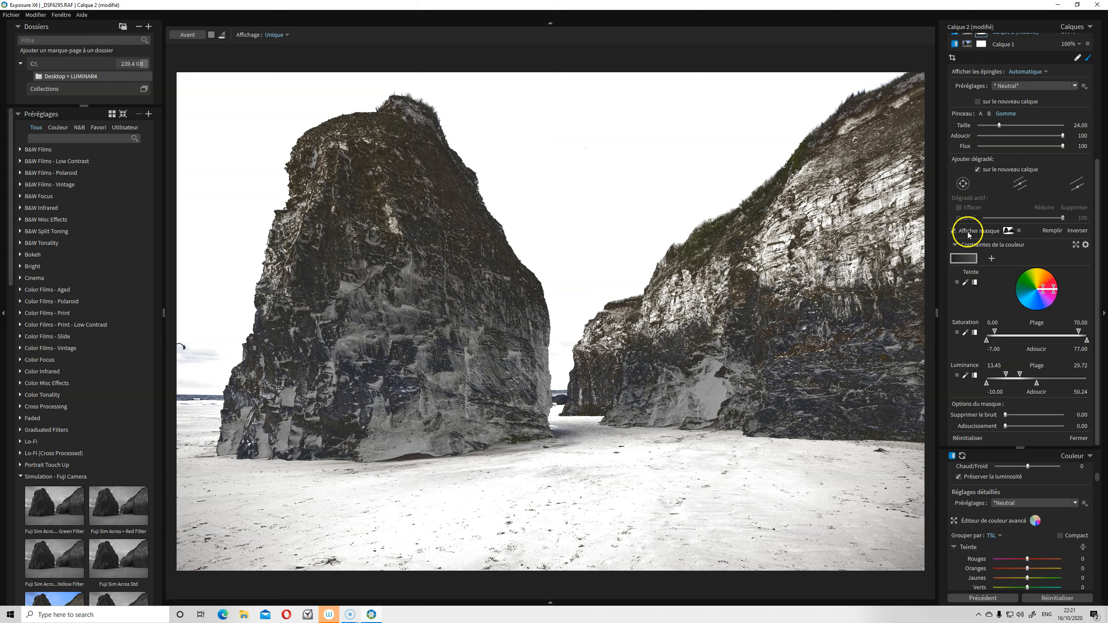
left_click(953, 232)
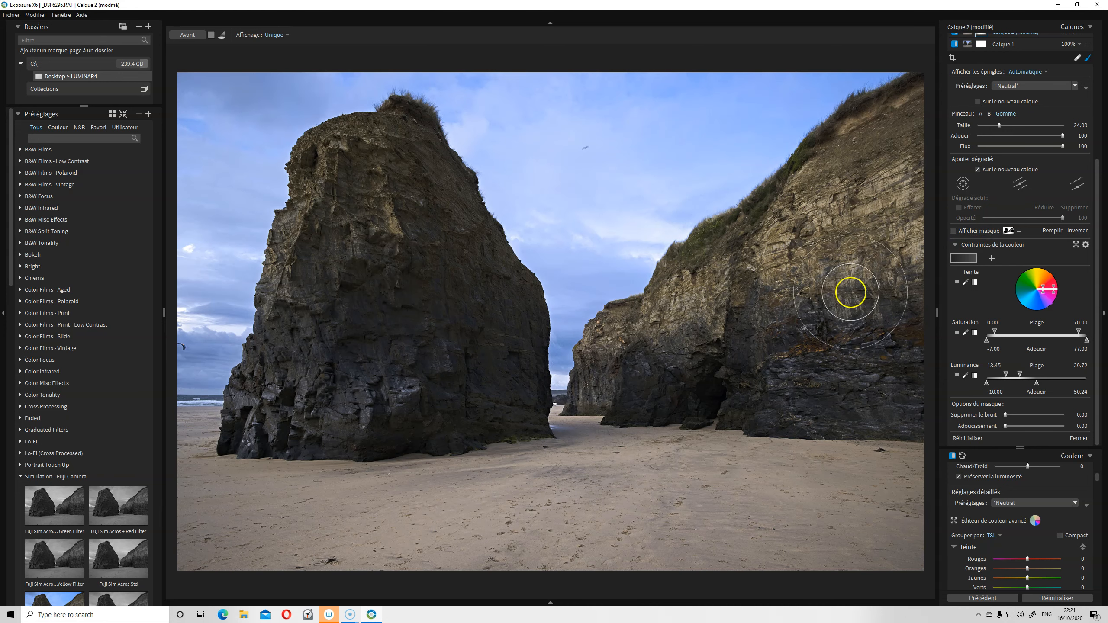